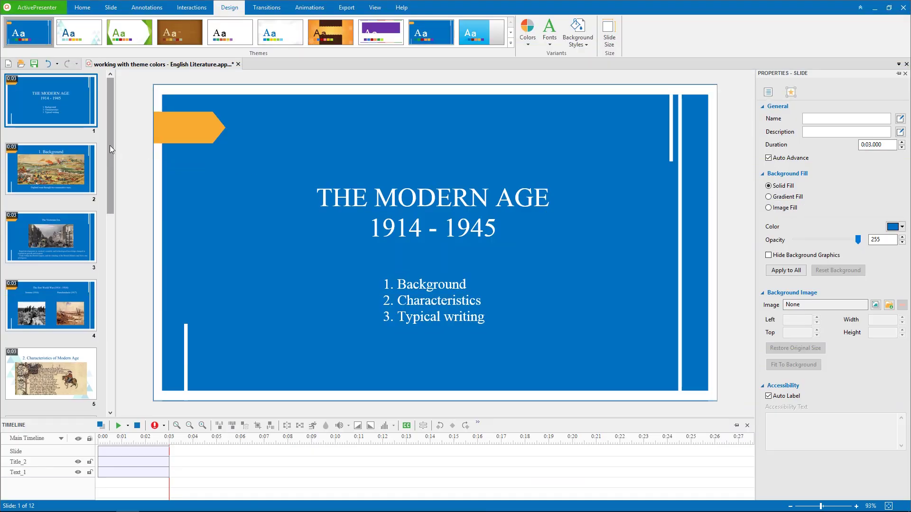
- Apply the Yellow Orange theme colors to the Background slide (slide 2) and its matching slides
mouse_move(110, 145)
left_mouse_down()
mouse_move(115, 247)
mouse_move(105, 351)
mouse_move(117, 304)
mouse_move(121, 140)
left_mouse_up()
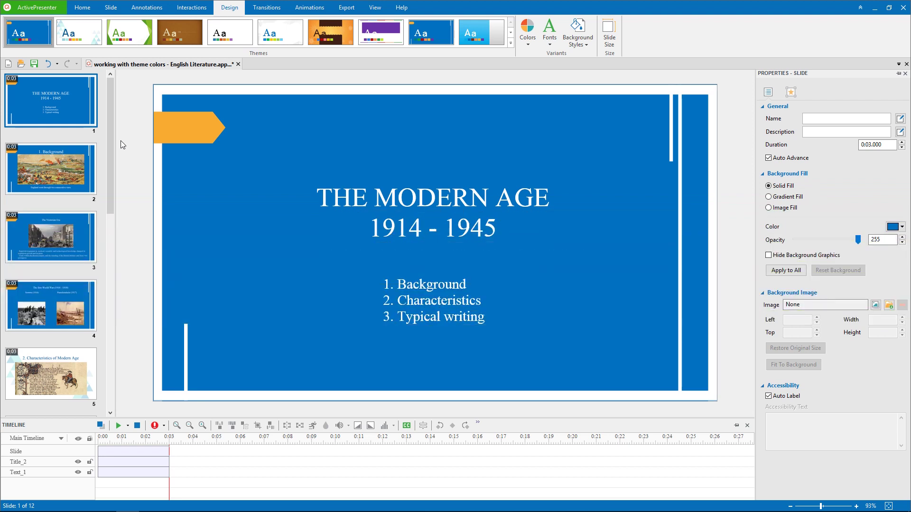
left_click(74, 175)
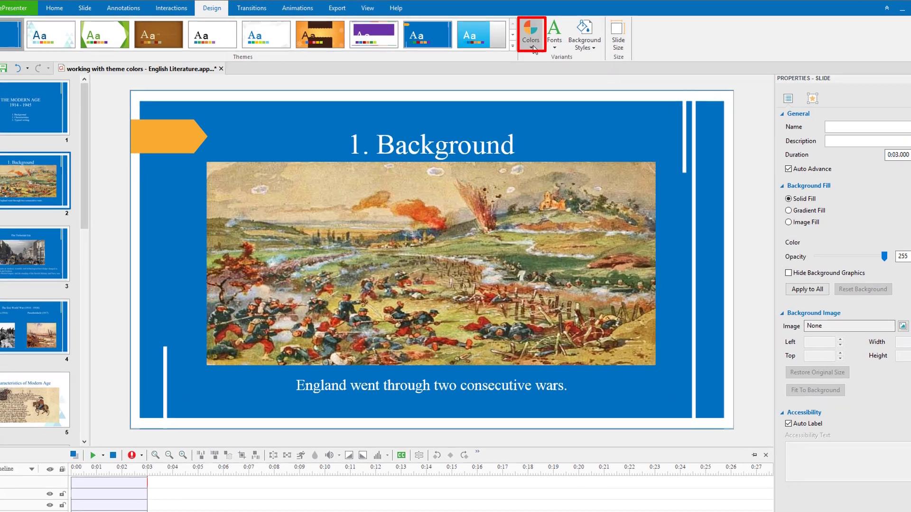
left_click(528, 43)
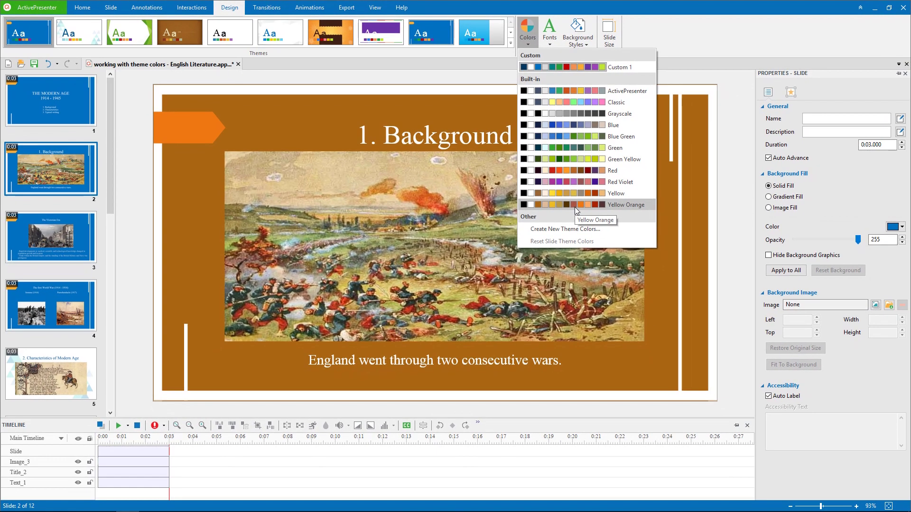
left_click(600, 262)
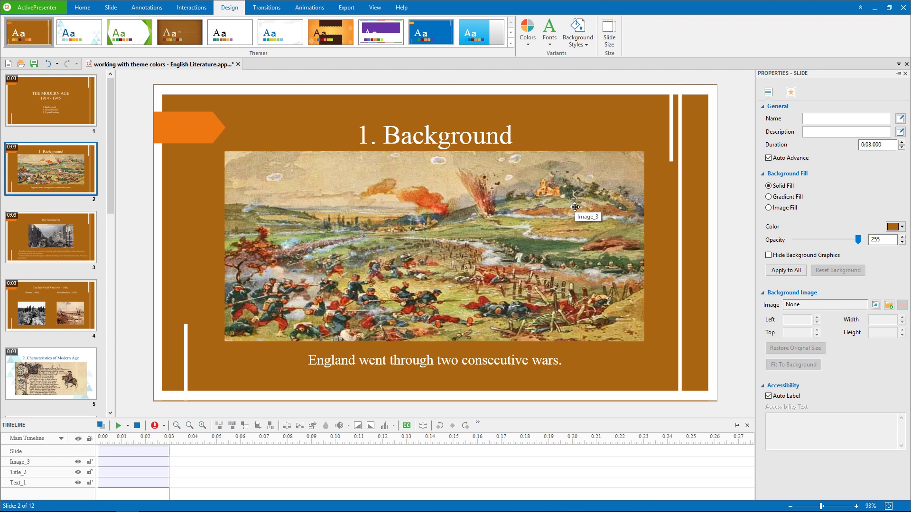
- Apply Yellow Orange to all slides, turning slides 1–4 brown with orange accents
left_click(527, 30)
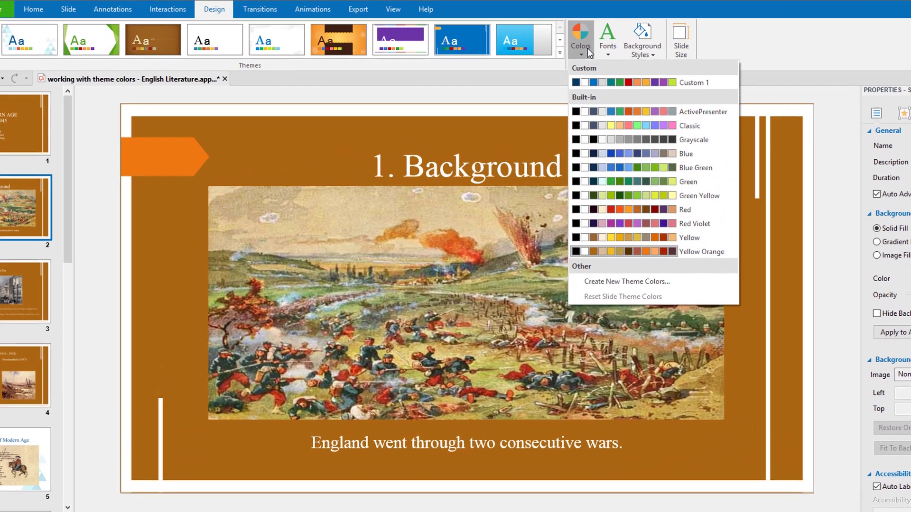
right_click(687, 248)
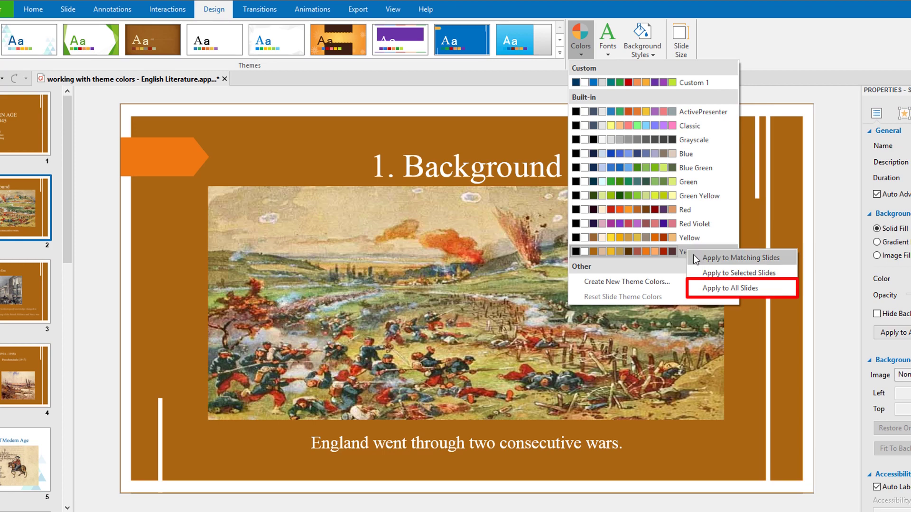
left_click(780, 293)
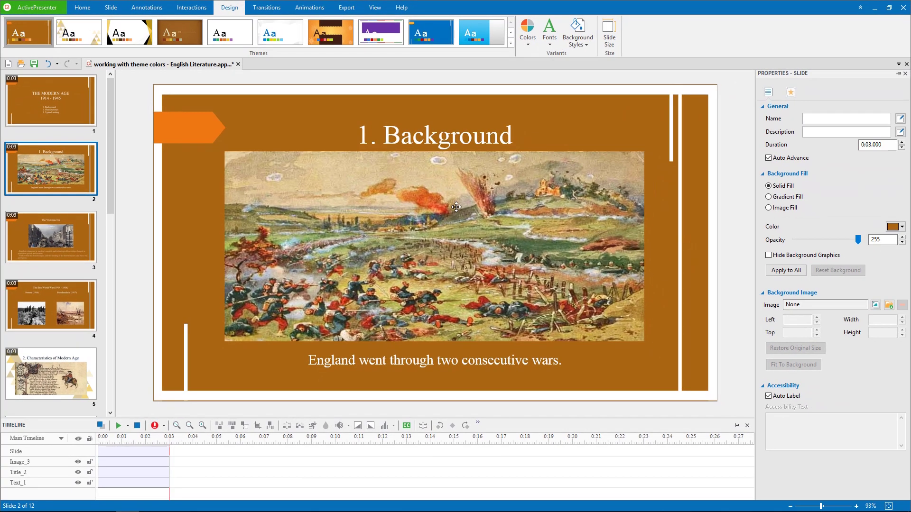
left_click_drag(110, 147, 130, 133)
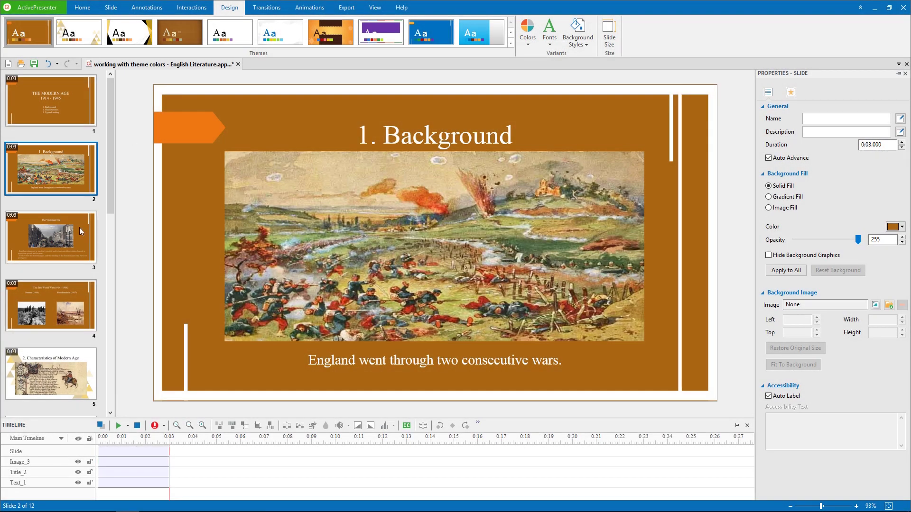
- Apply Green Yellow to slides 2 and 3, then reset them to the slide theme colors
left_click(79, 231, "shift")
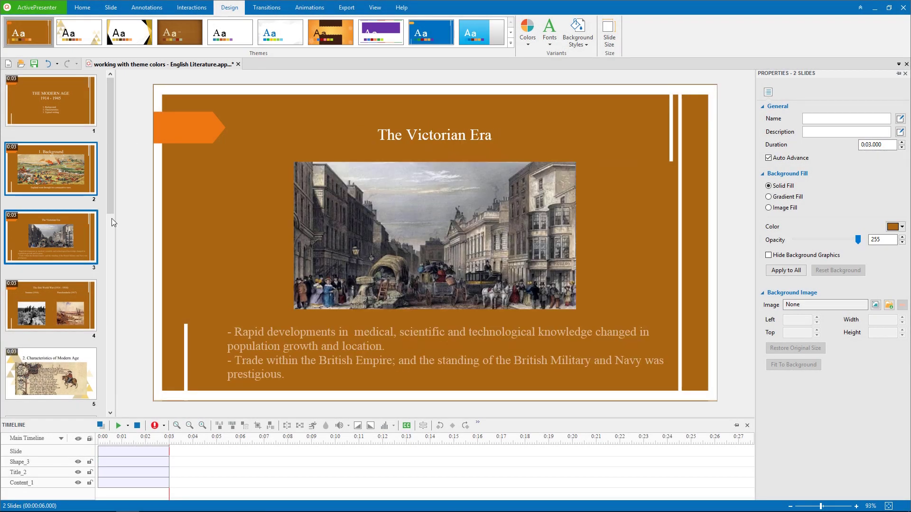
left_click(534, 43)
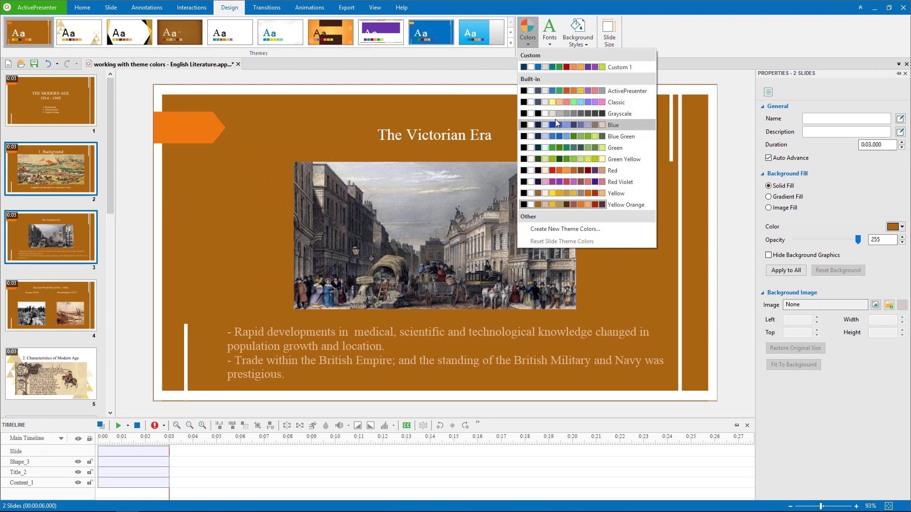
right_click(576, 156)
left_click(657, 176)
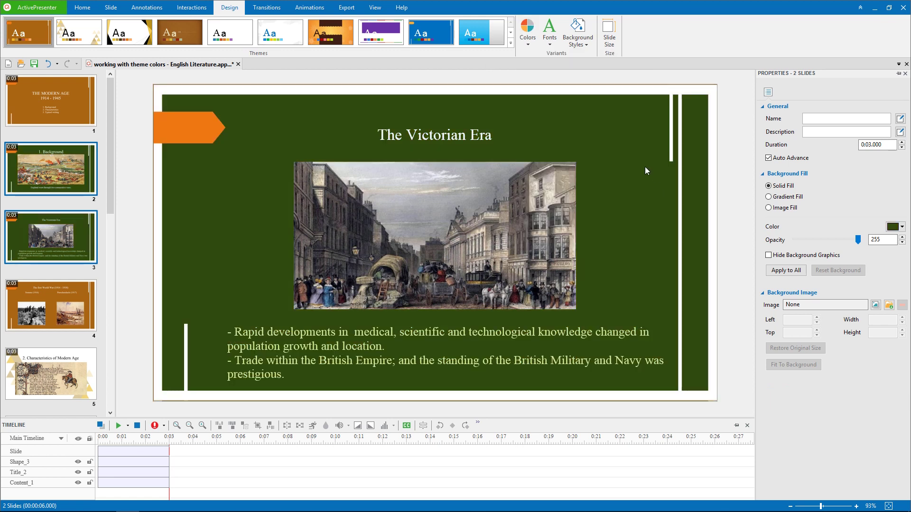
left_click(535, 46)
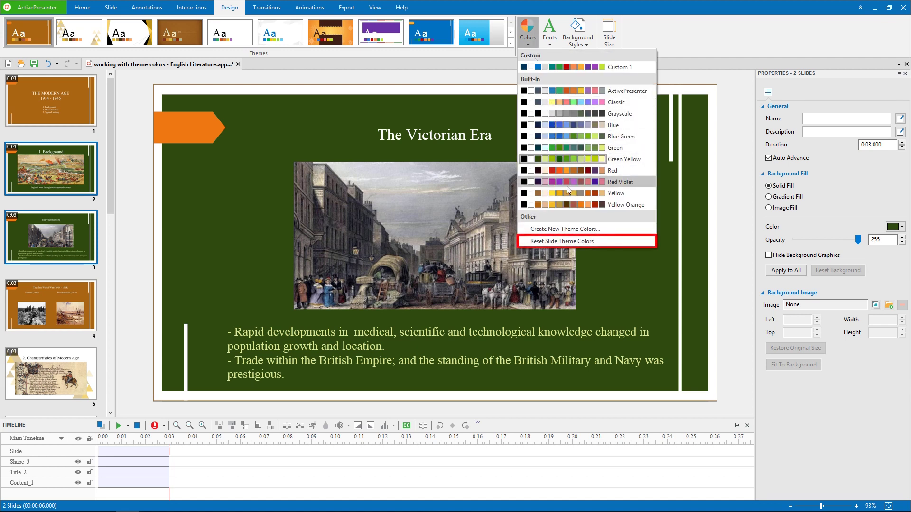
left_click(611, 242)
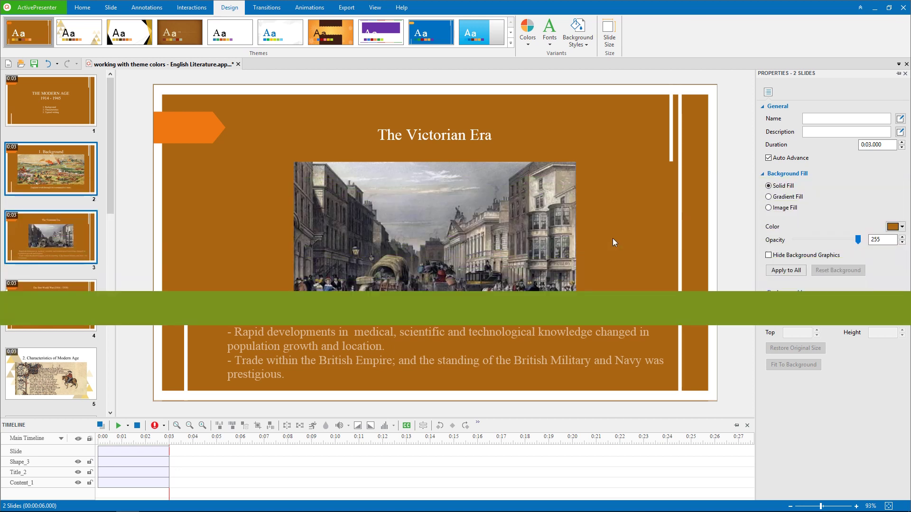
- Start a new theme color set named Custom 2, pre-filled with the brown palette
left_click(531, 38)
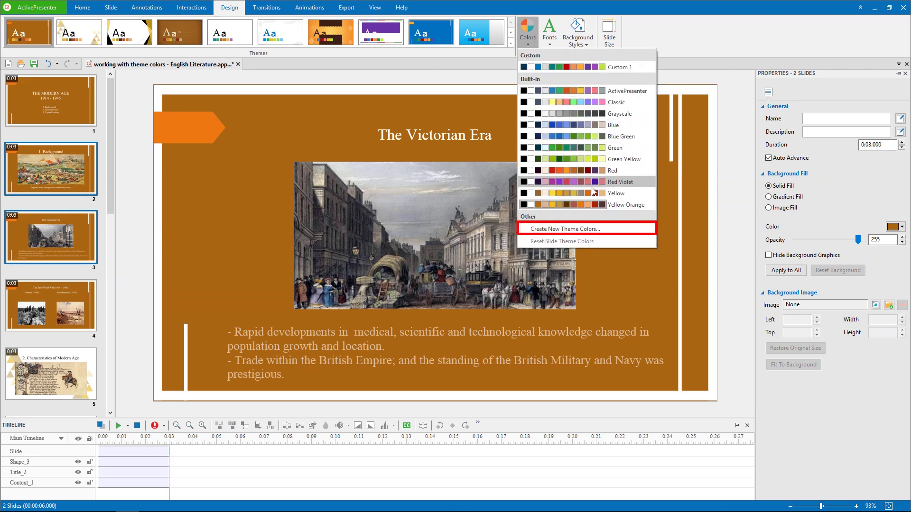
left_click(609, 229)
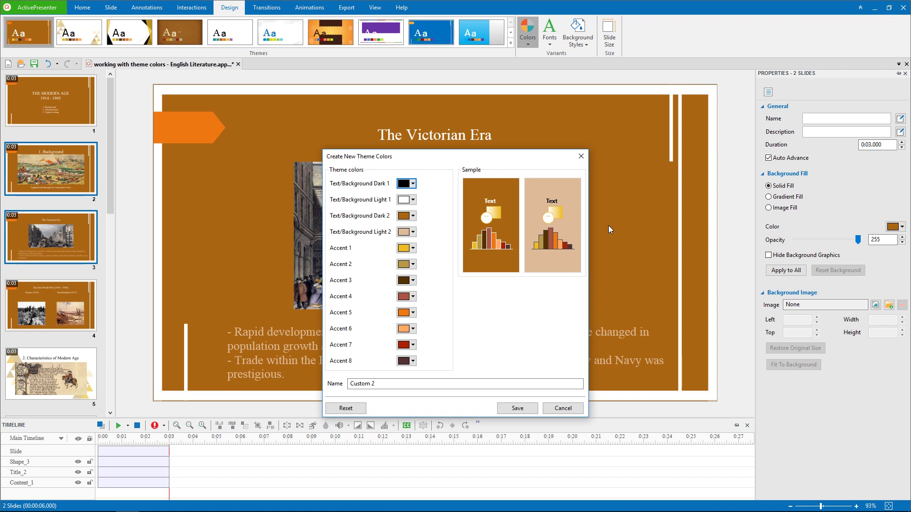
- Make Dark 2 a darker orange-brown and Accent 2 olive (RGB 168, 168, 0, Lum 79)
left_click(412, 217)
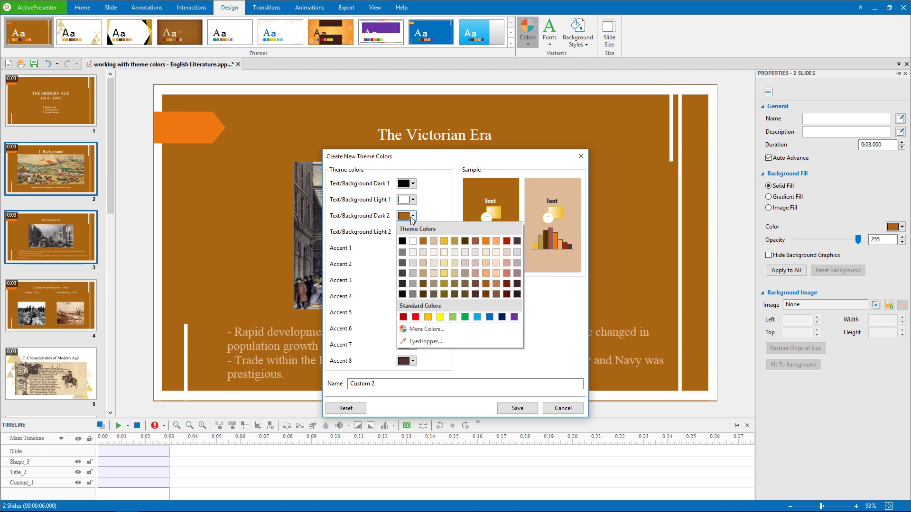
left_click(484, 283)
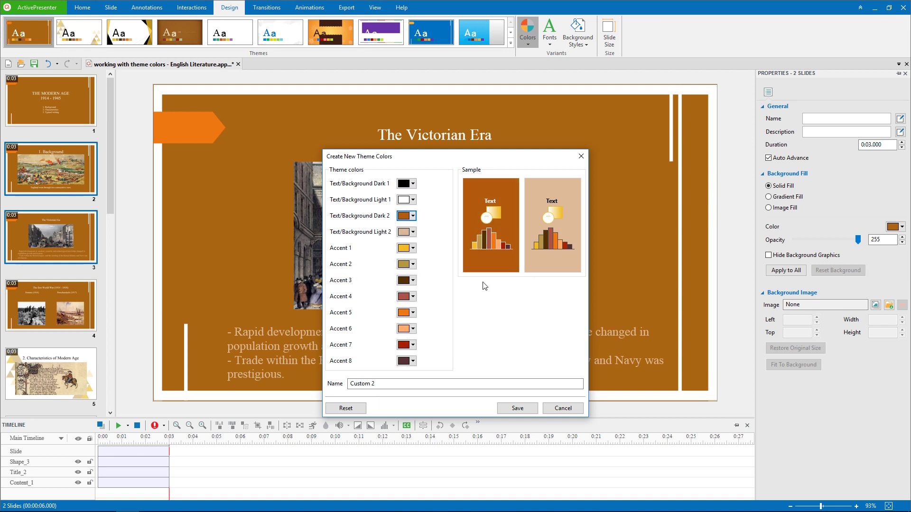
left_click(413, 264)
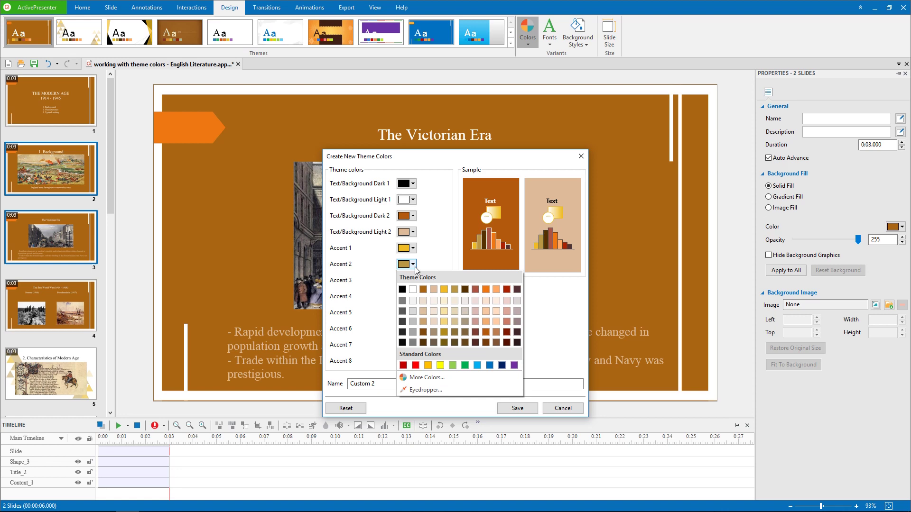
left_click(423, 378)
left_click(322, 268)
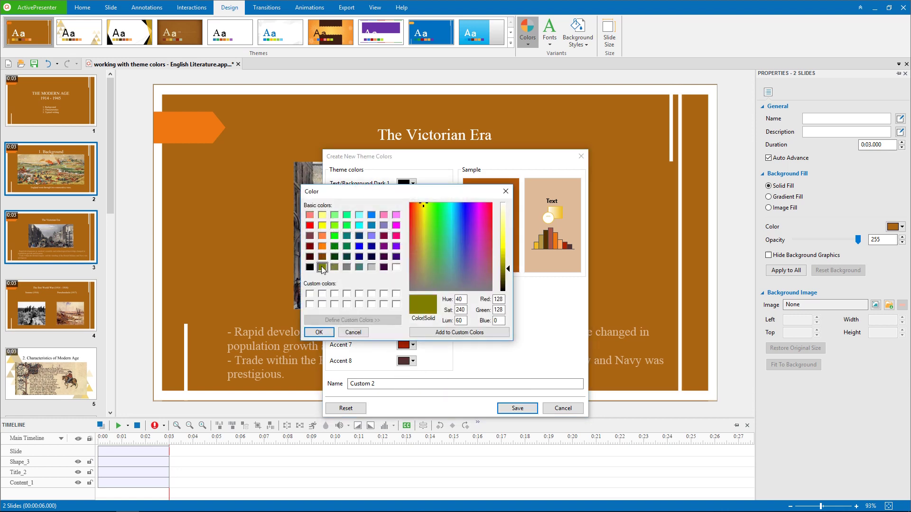
left_click_drag(509, 270, 509, 263)
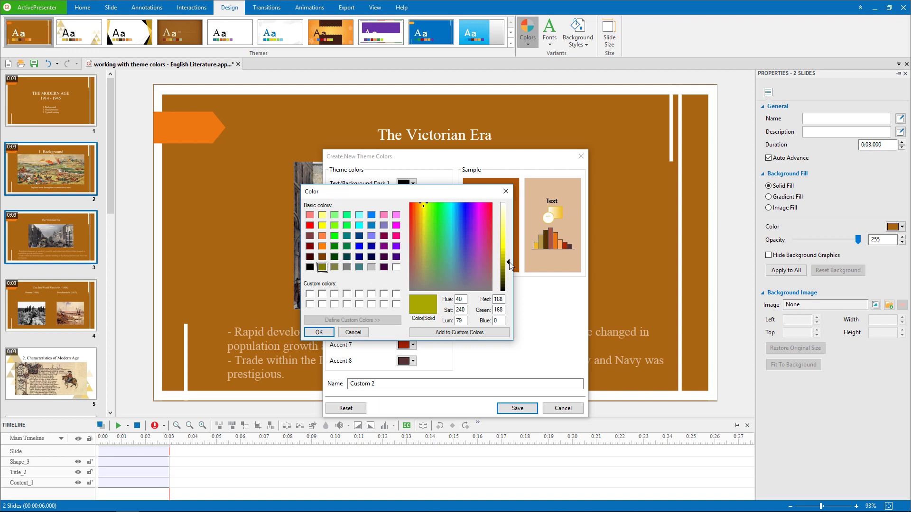
left_click(331, 335)
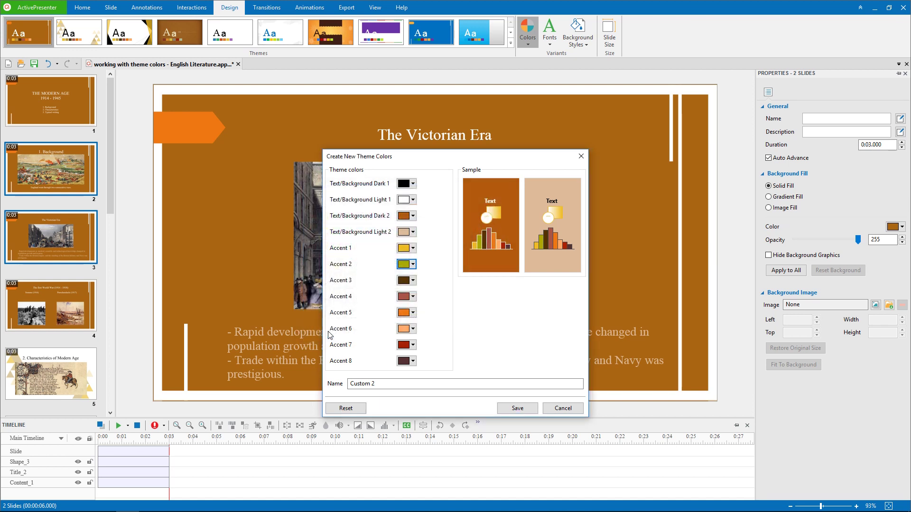
left_click(413, 313)
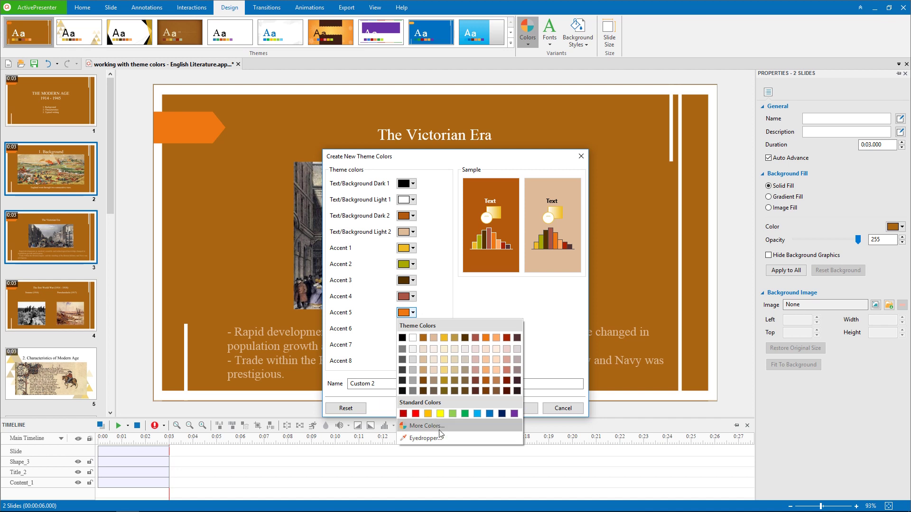
left_click(425, 438)
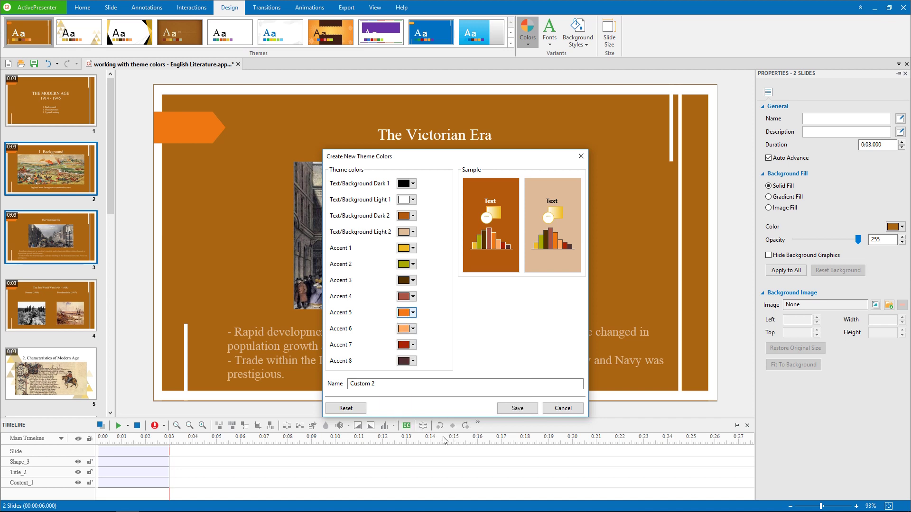
- Sample an orange from the ribbon for Accent 5 and save the set as 'Hardcover'
left_click(525, 28)
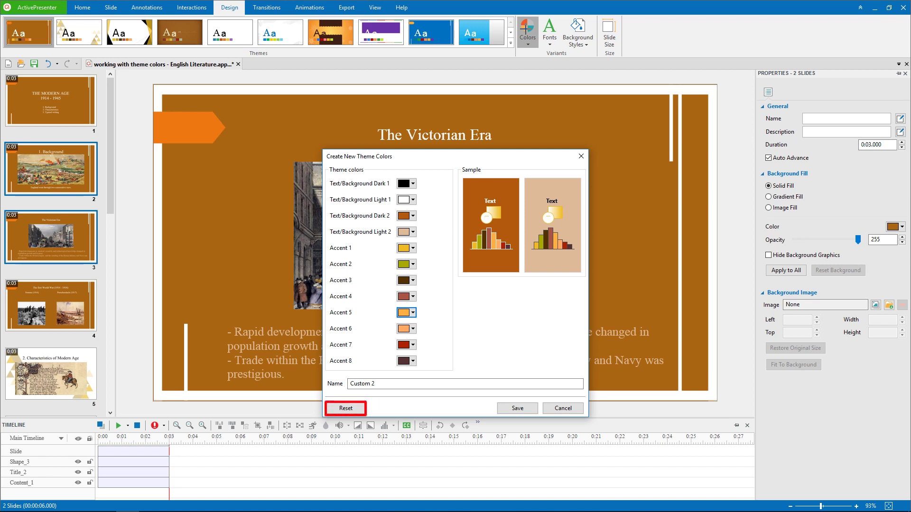
left_click(346, 408)
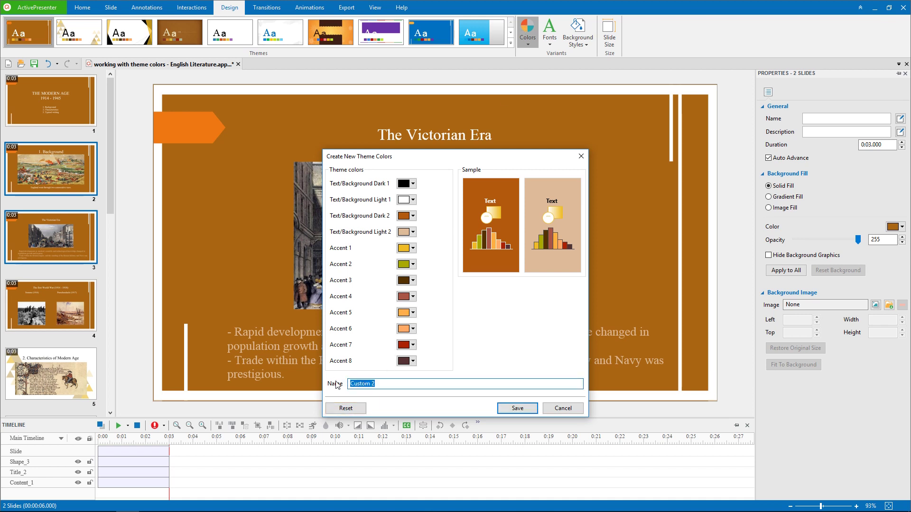
type("Hardcover")
left_click(520, 409)
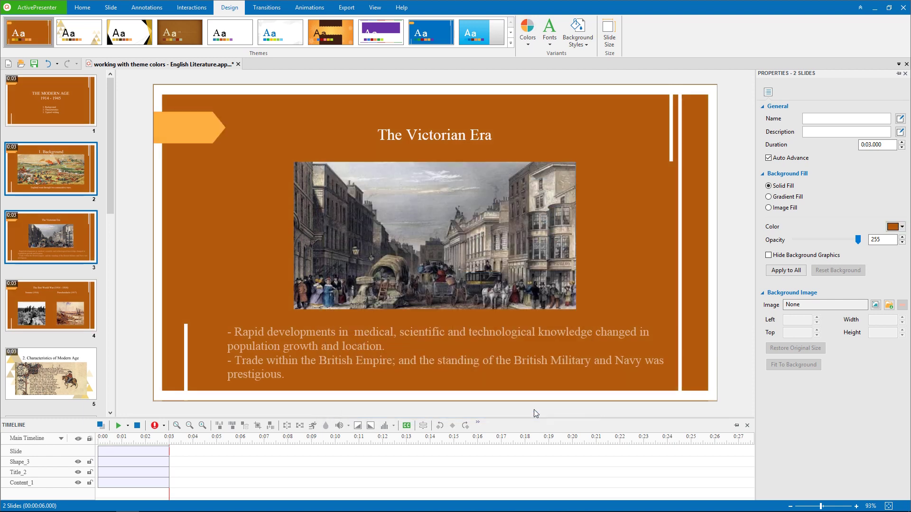
left_click(532, 43)
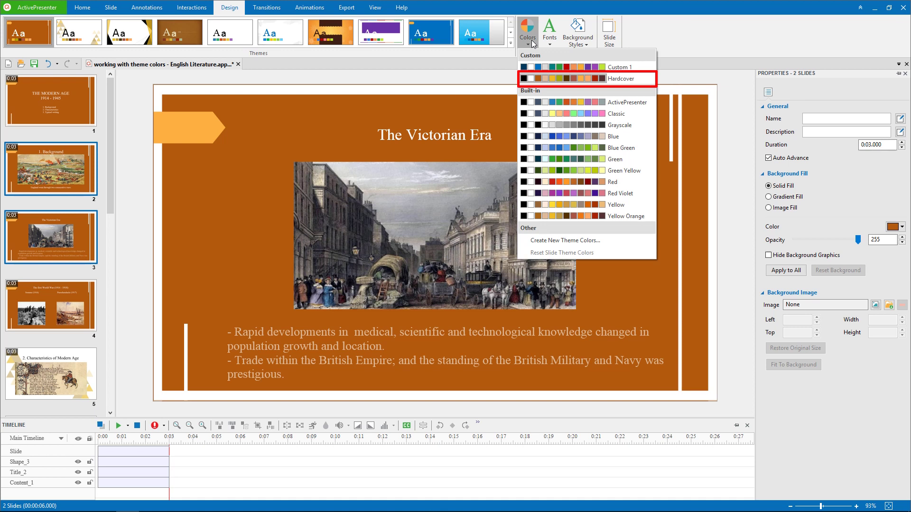
right_click(622, 79)
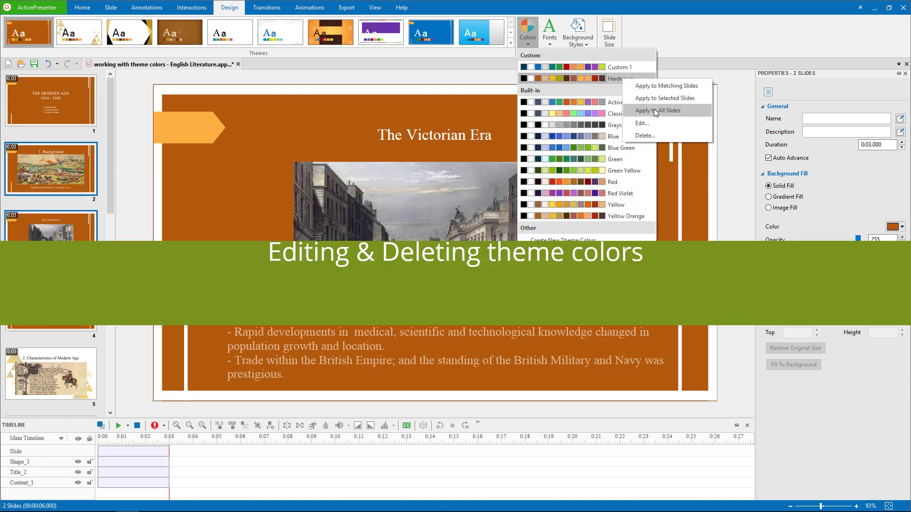
left_click(680, 122)
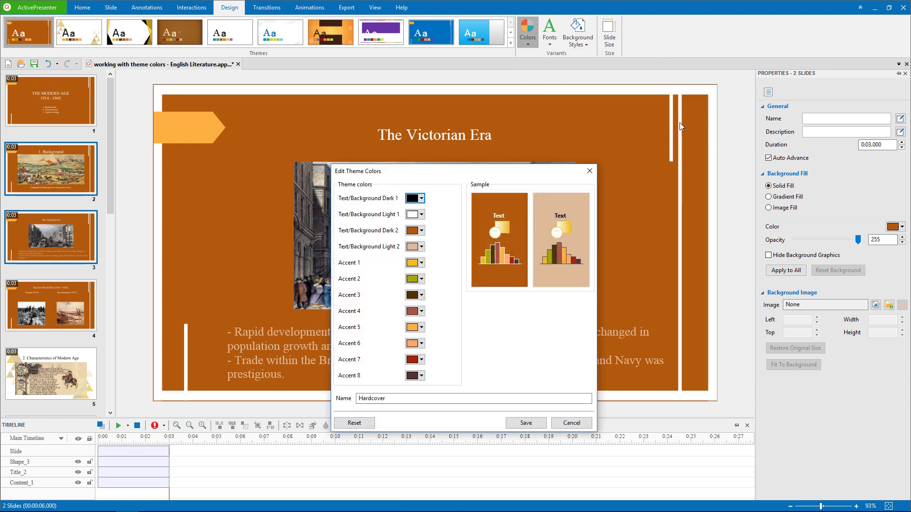
left_click(590, 171)
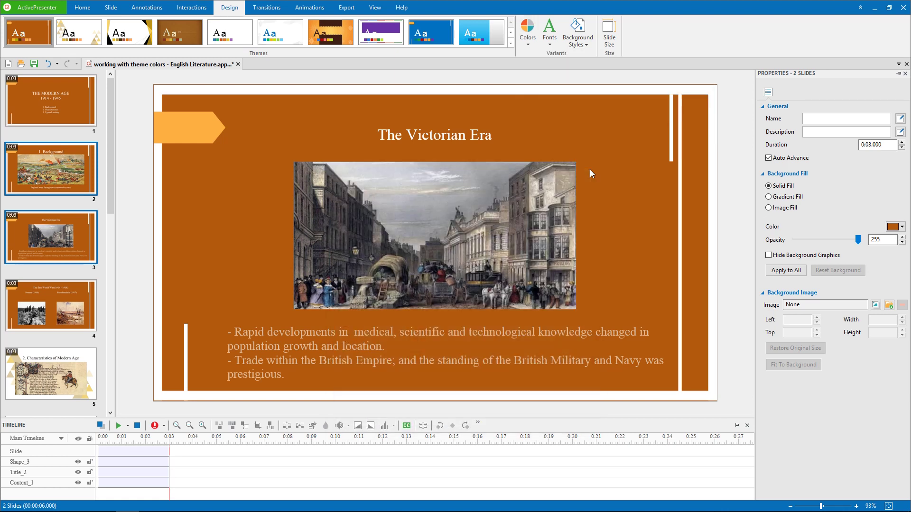
- Delete the Custom 1 theme color set and confirm the prompt with OK
left_click(531, 38)
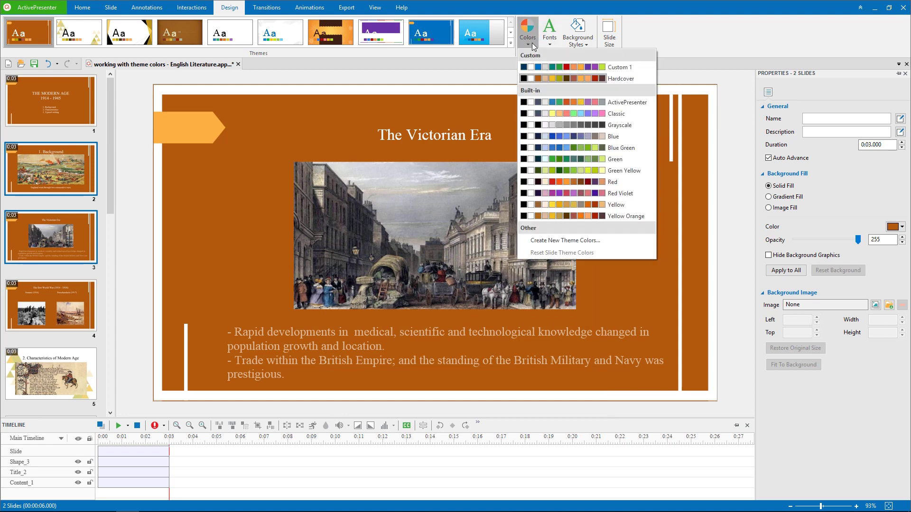
right_click(597, 69)
left_click(645, 122)
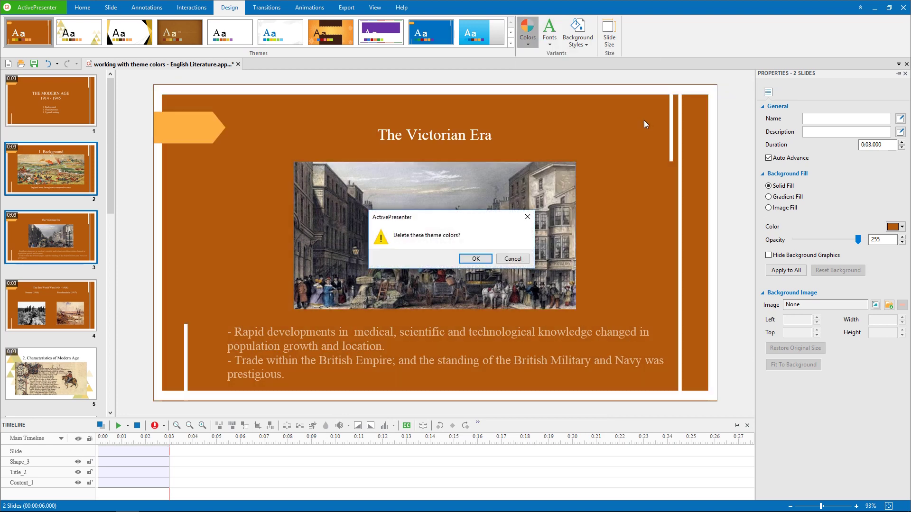
left_click(487, 259)
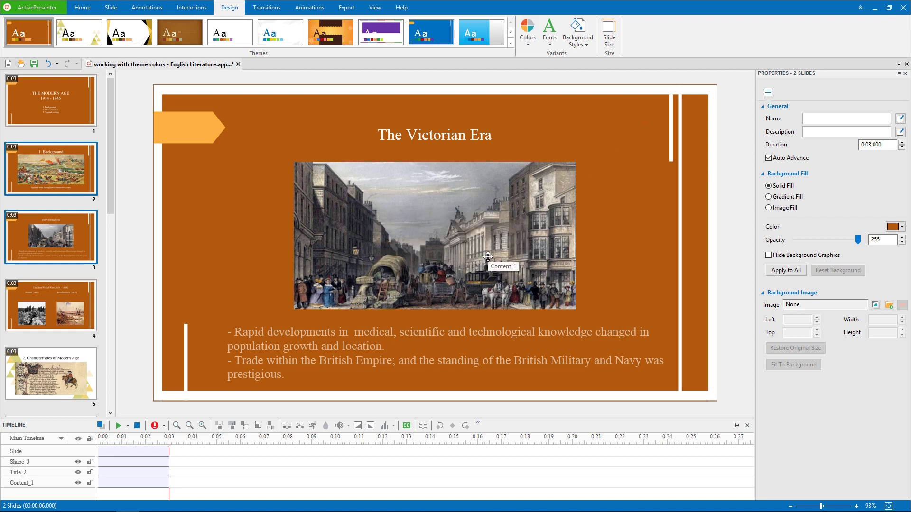